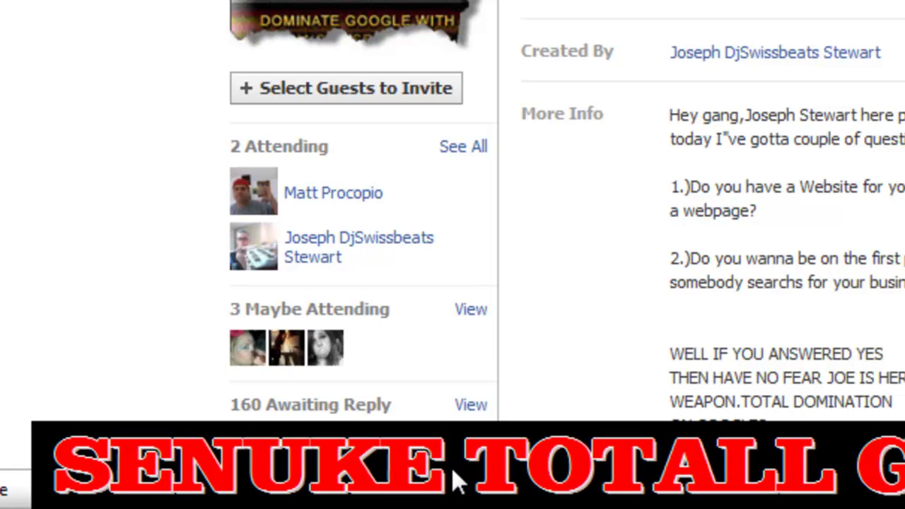
scroll(585, 212, down, 2)
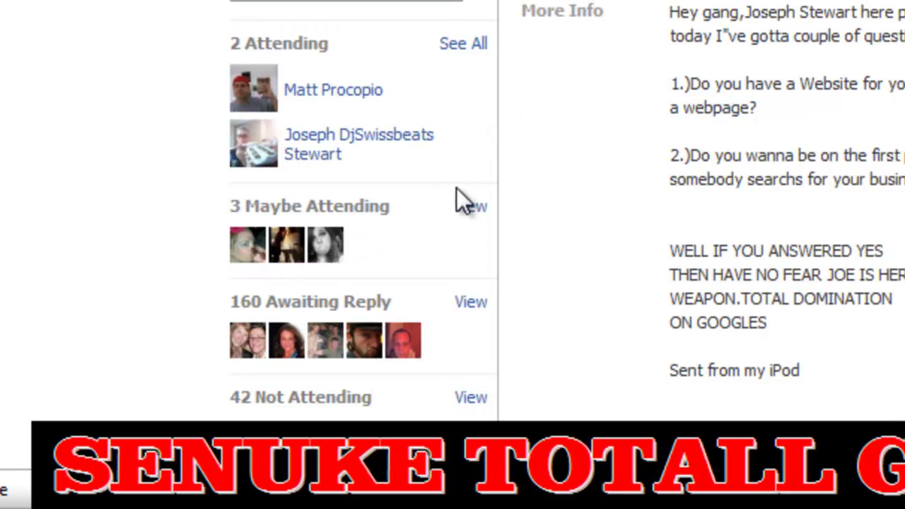
drag(454, 188, 676, 130)
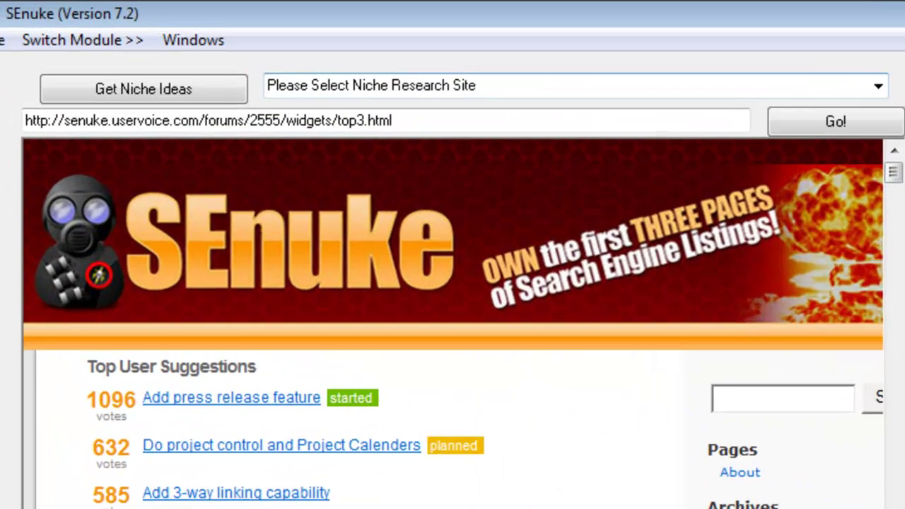
Switch from Niche Research to the Web 2.0 Account Creation module
click(212, 47)
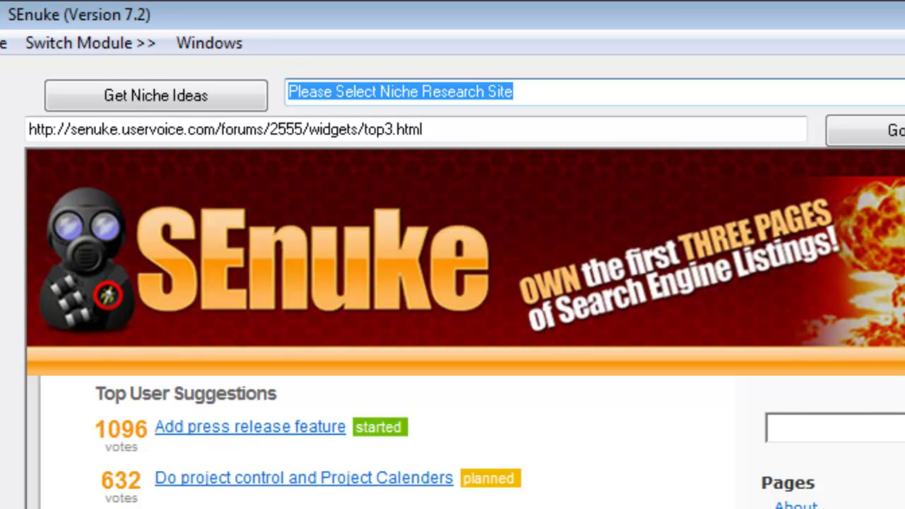
click(91, 42)
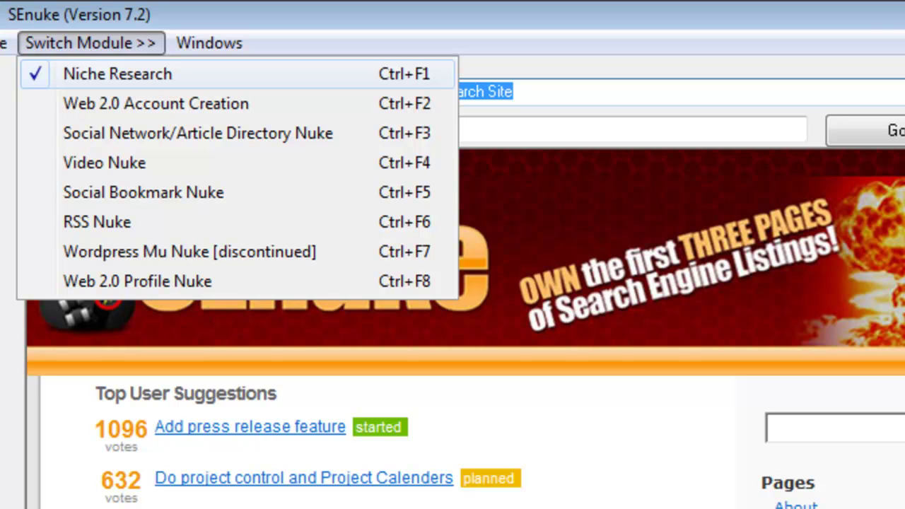
key(ctrl+F2)
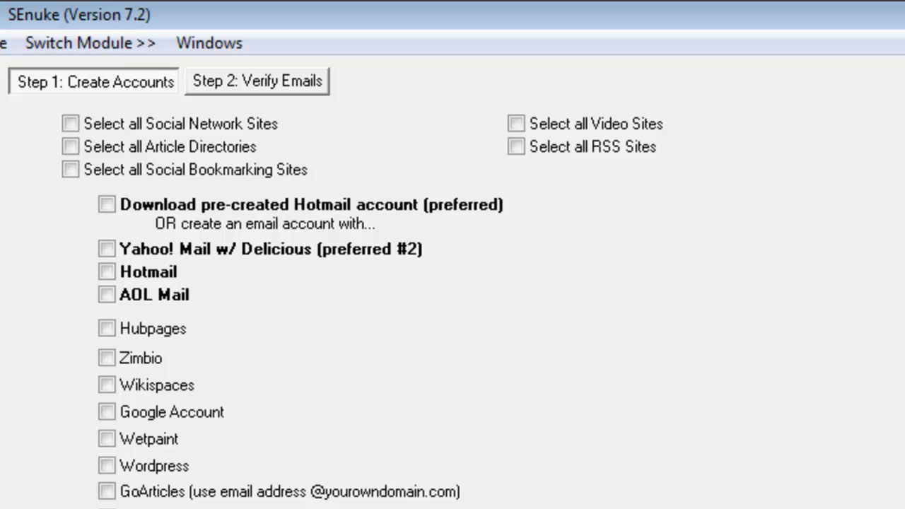
Examine the full list of social network, article directory, video and bookmarking sites available for account creation, and return to its beginning
scroll(283, 311, down, 5)
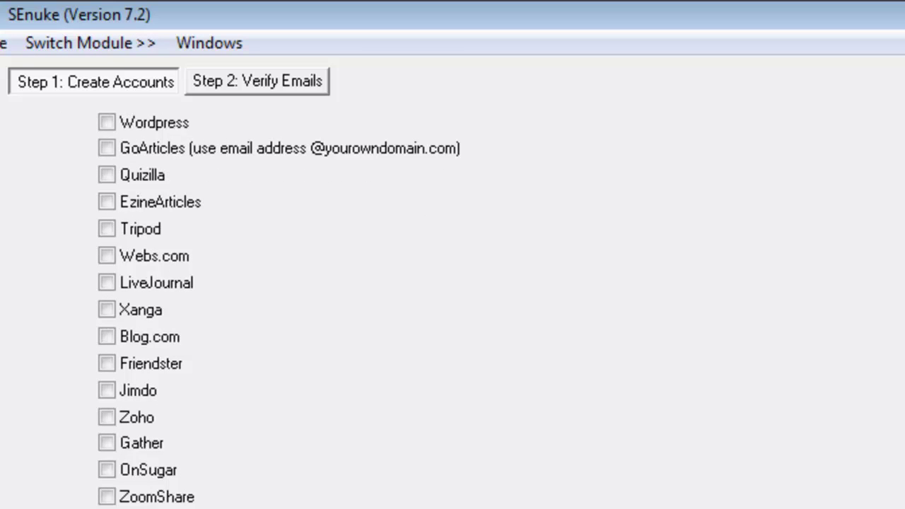
scroll(283, 311, down, 5)
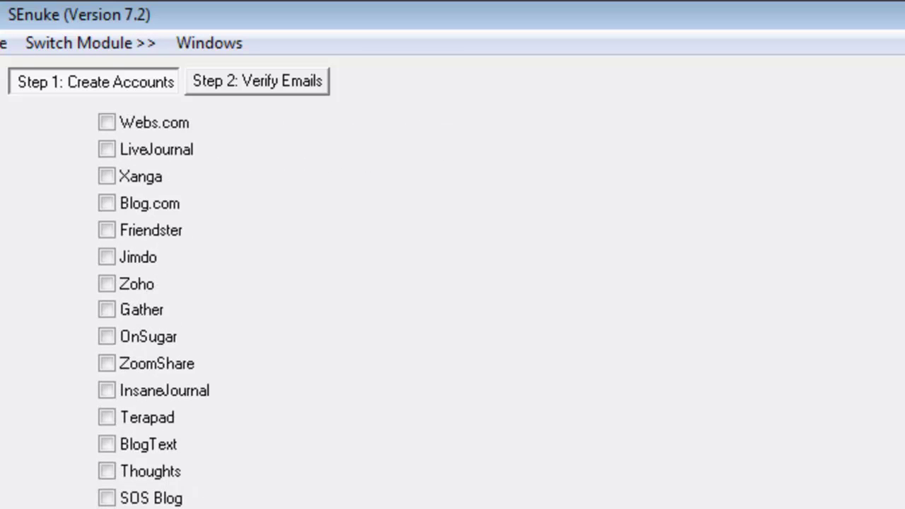
scroll(283, 311, down, 9)
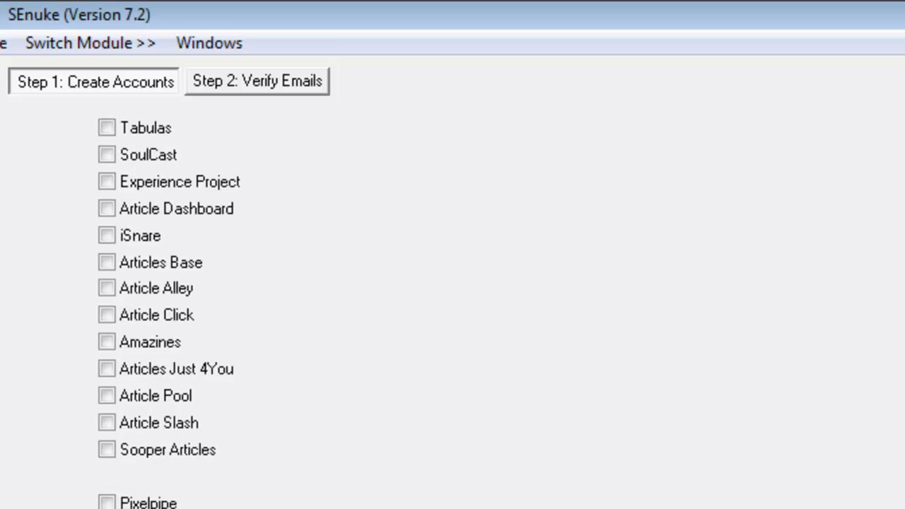
scroll(283, 311, down, 1)
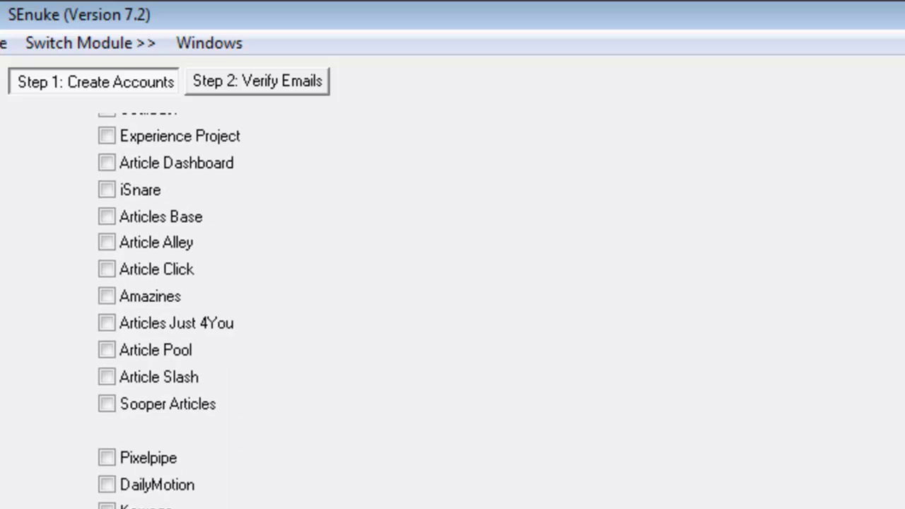
scroll(282, 311, down, 1)
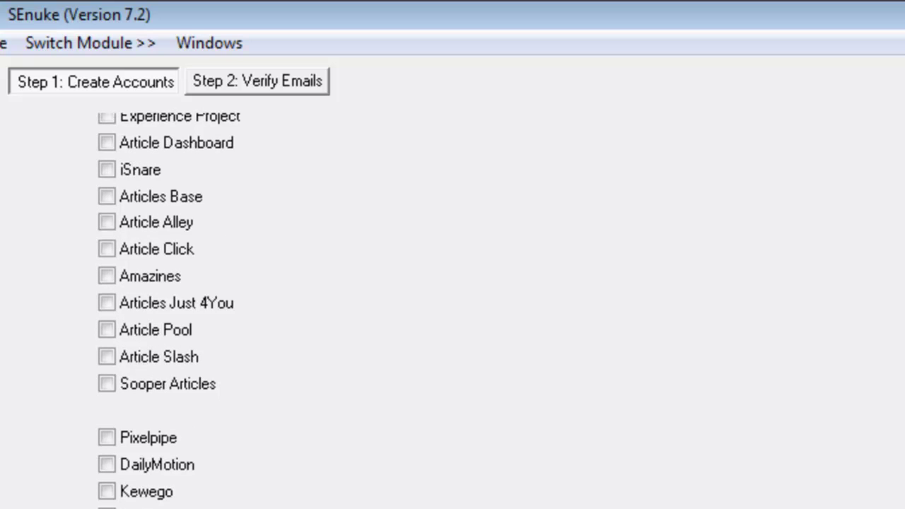
scroll(283, 311, down, 5)
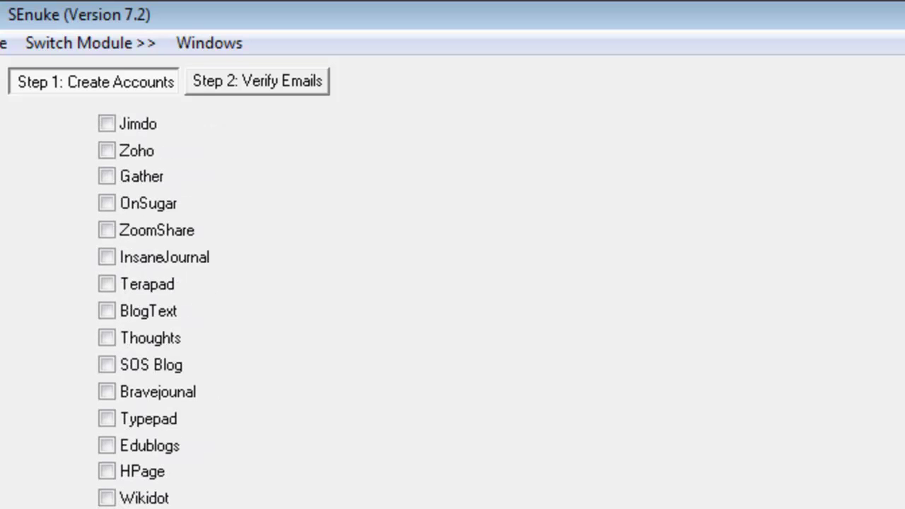
scroll(283, 311, up, 8)
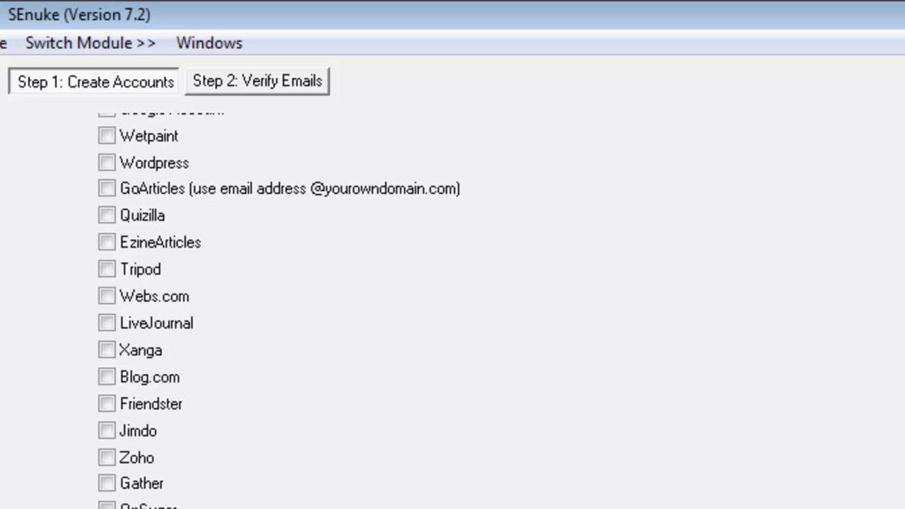
scroll(283, 311, up, 3)
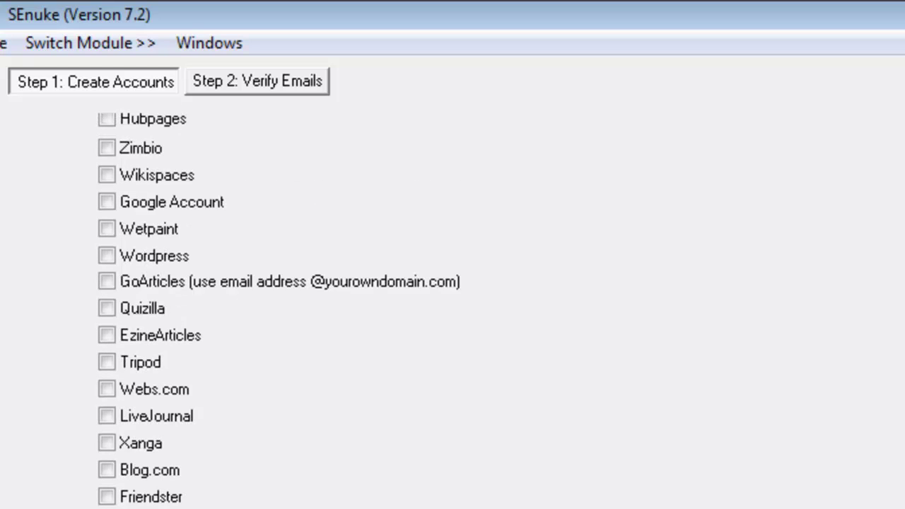
scroll(283, 311, down, 8)
scroll(283, 311, down, 8)
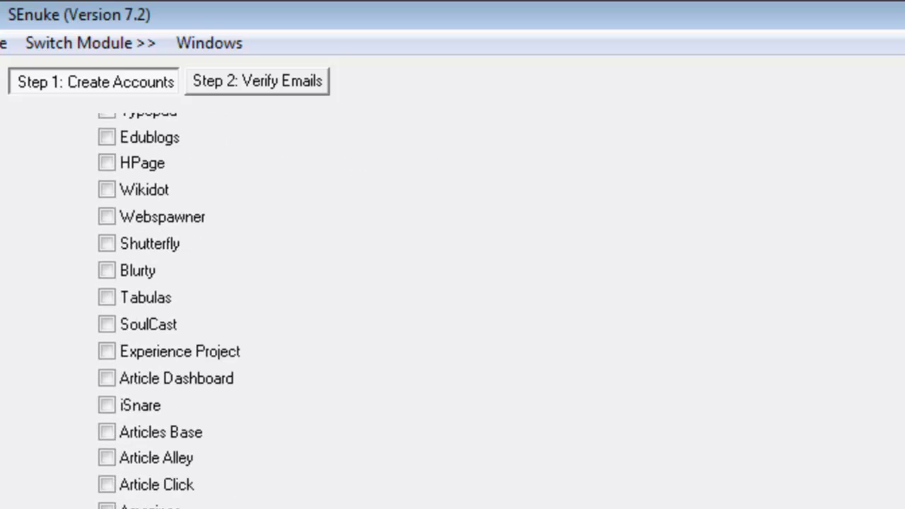
scroll(283, 311, down, 1)
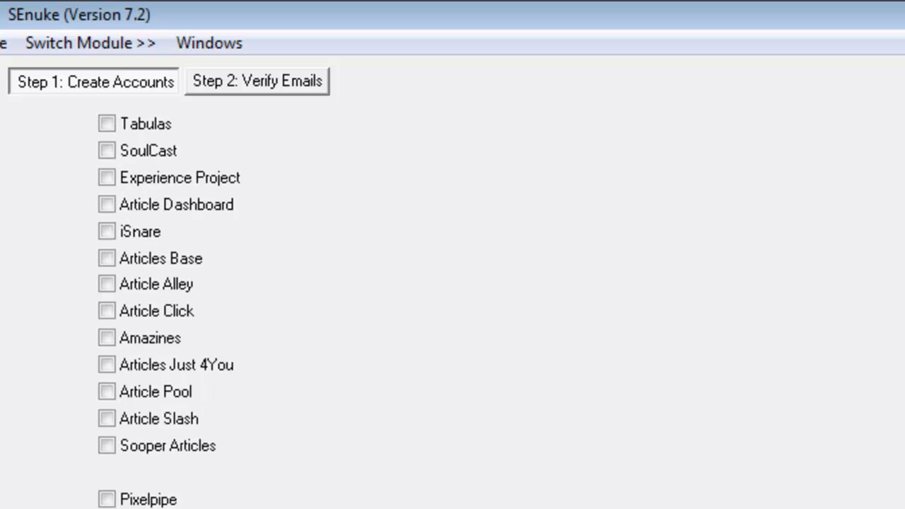
scroll(283, 311, down, 5)
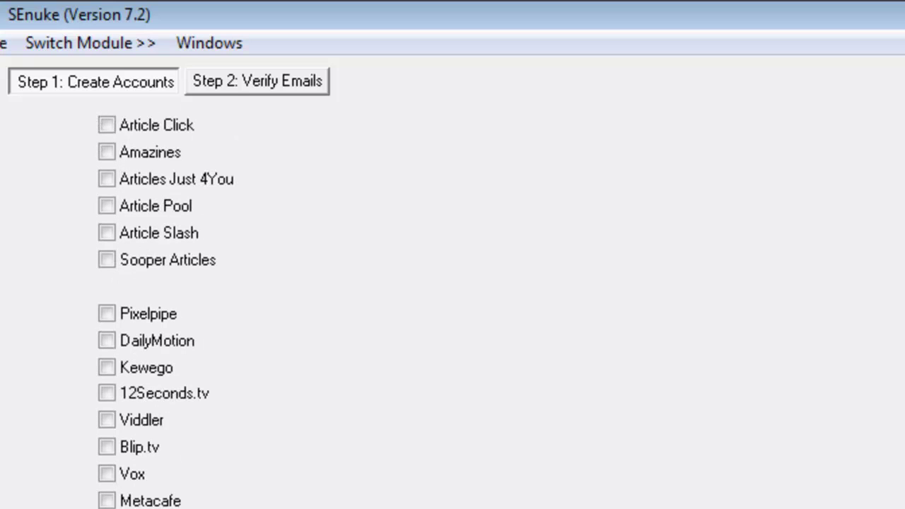
scroll(283, 311, down, 4)
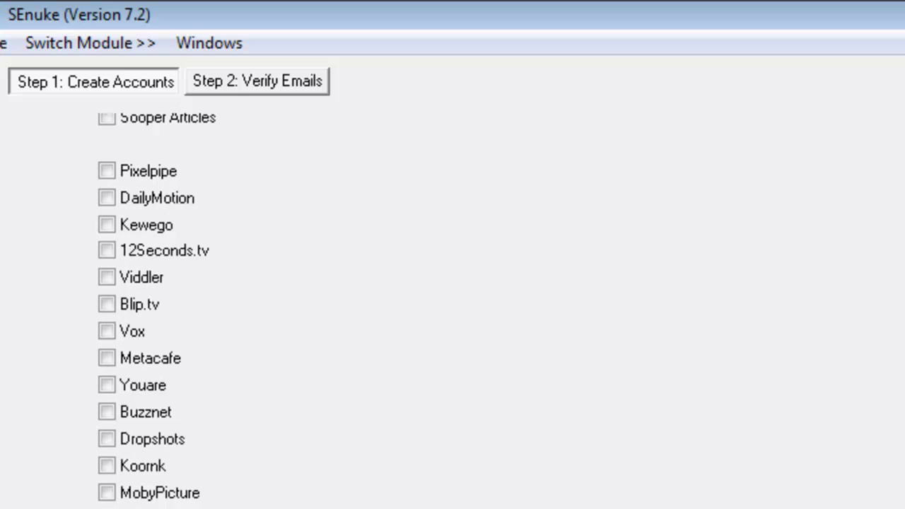
scroll(283, 312, down, 2)
scroll(187, 311, down, 4)
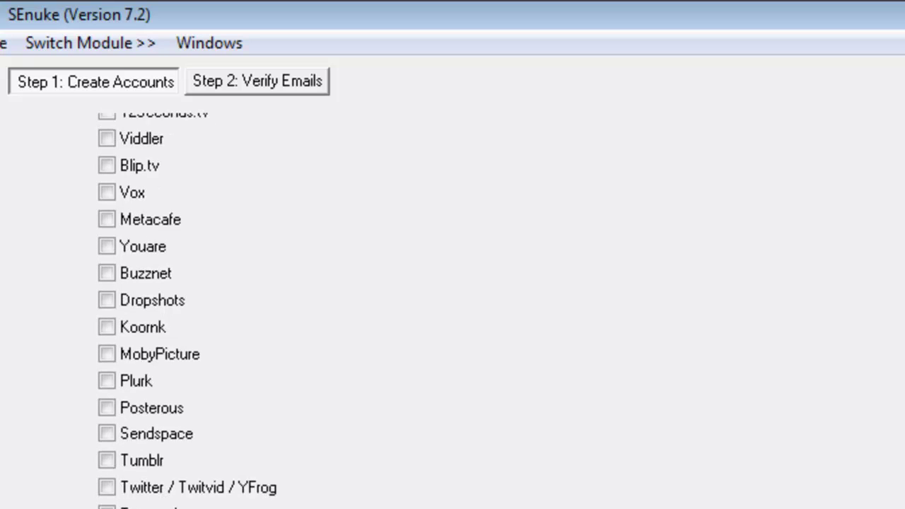
scroll(187, 312, down, 3)
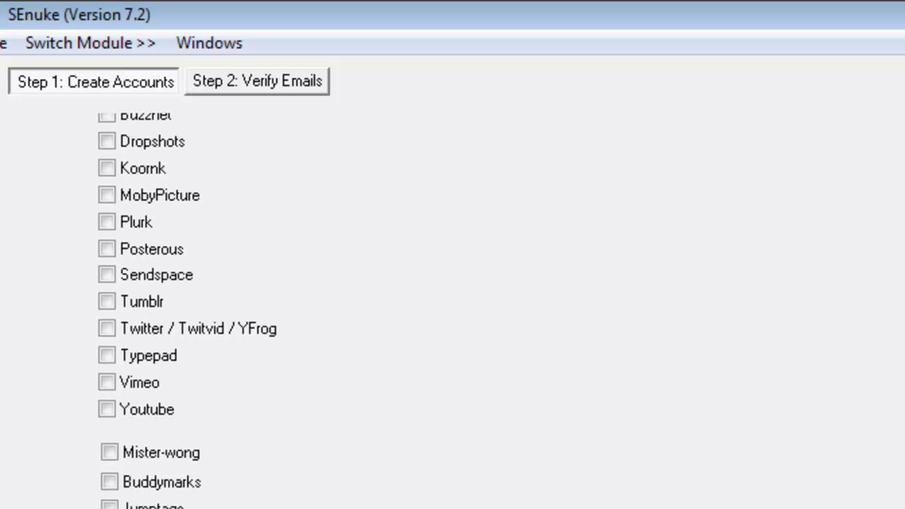
scroll(188, 312, down, 6)
scroll(187, 311, down, 3)
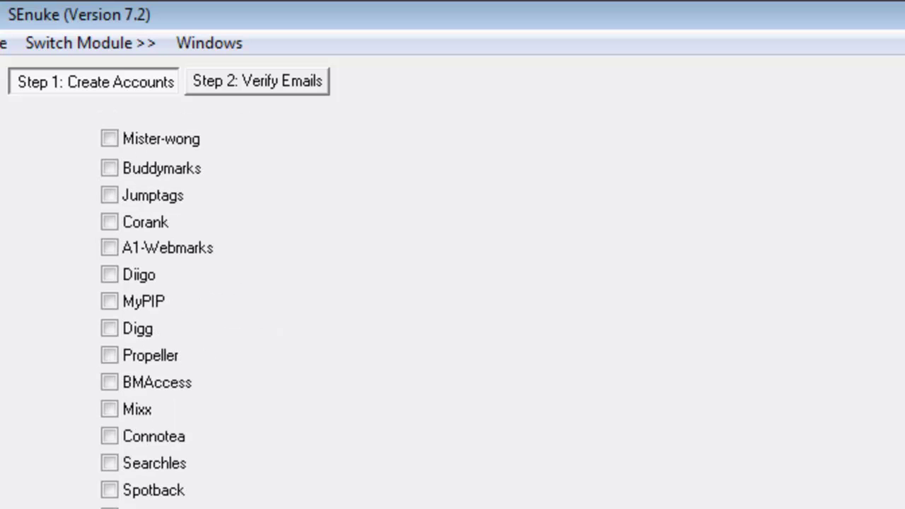
scroll(188, 312, down, 2)
scroll(187, 311, up, 12)
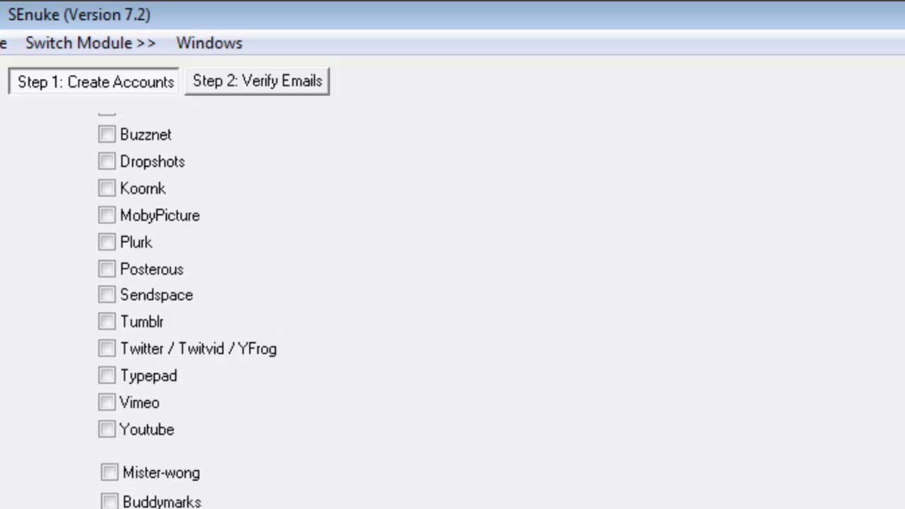
scroll(187, 311, up, 20)
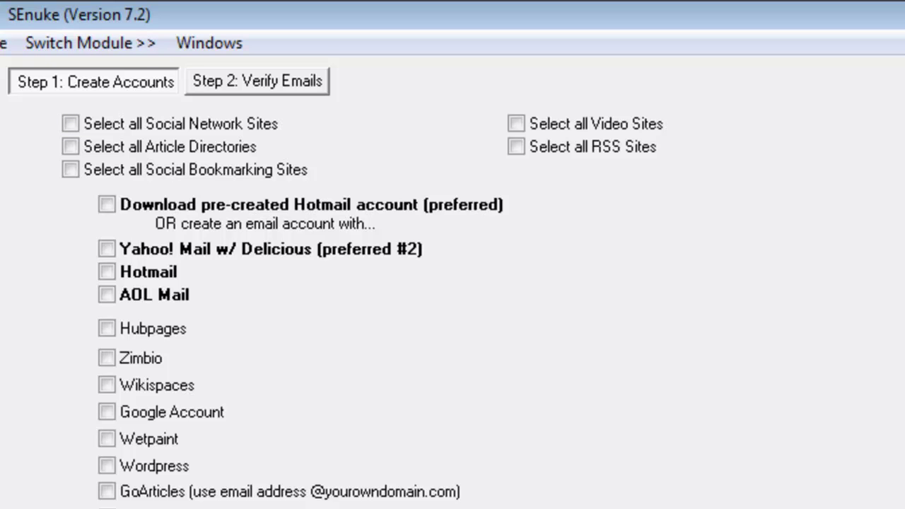
Switch to the Social Network/Article Directory Nuke module and view its spinner article
click(91, 43)
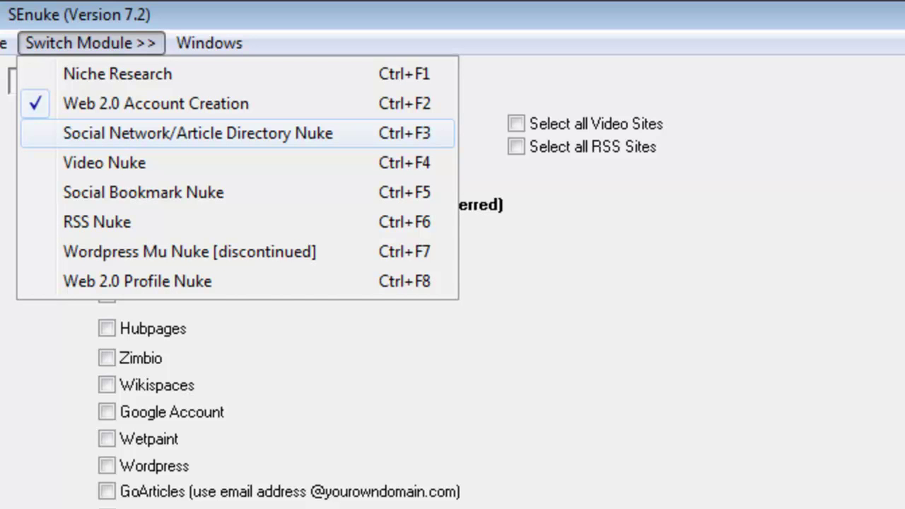
key(Return)
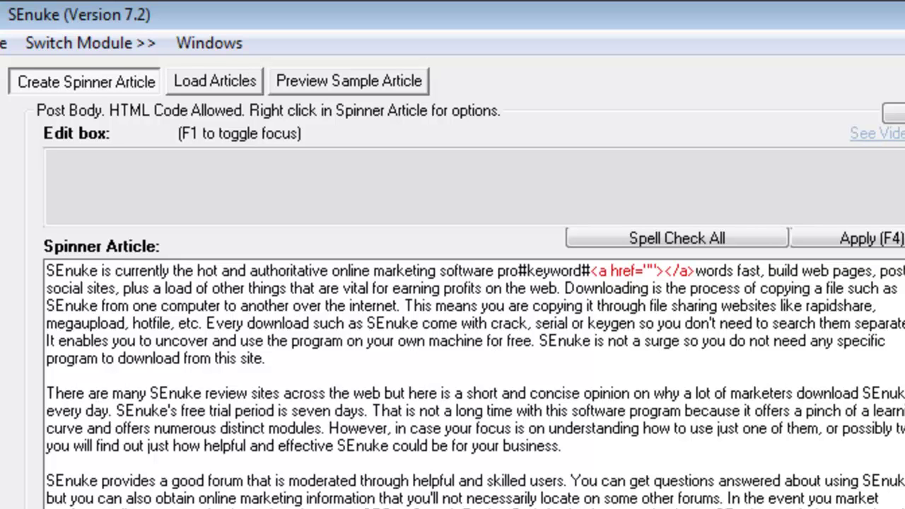
scroll(476, 384, down, 1)
scroll(475, 385, up, 1)
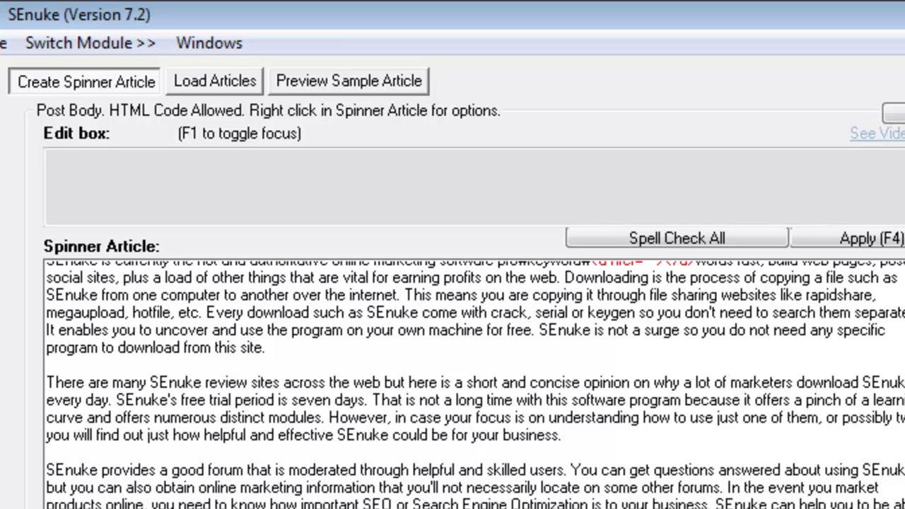
View the Video Nuke module and switch on to the Social Bookmark Nuke module
click(91, 43)
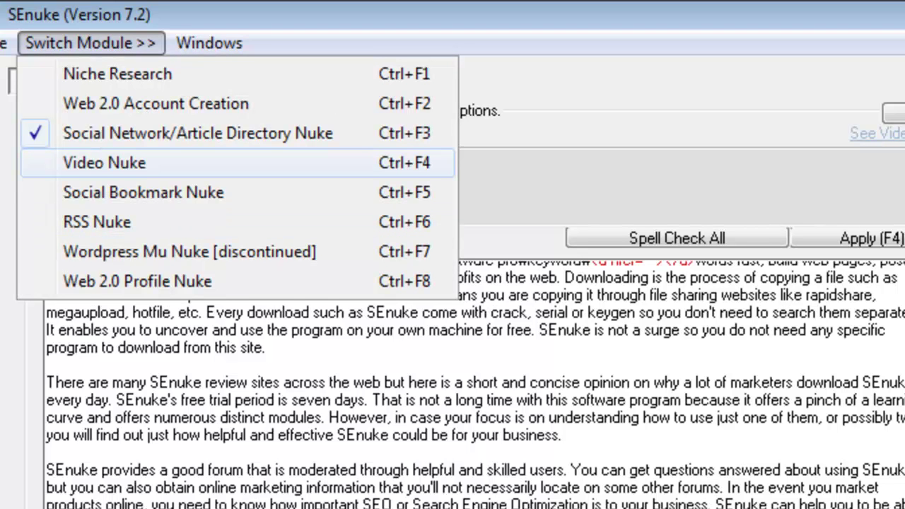
key(Return)
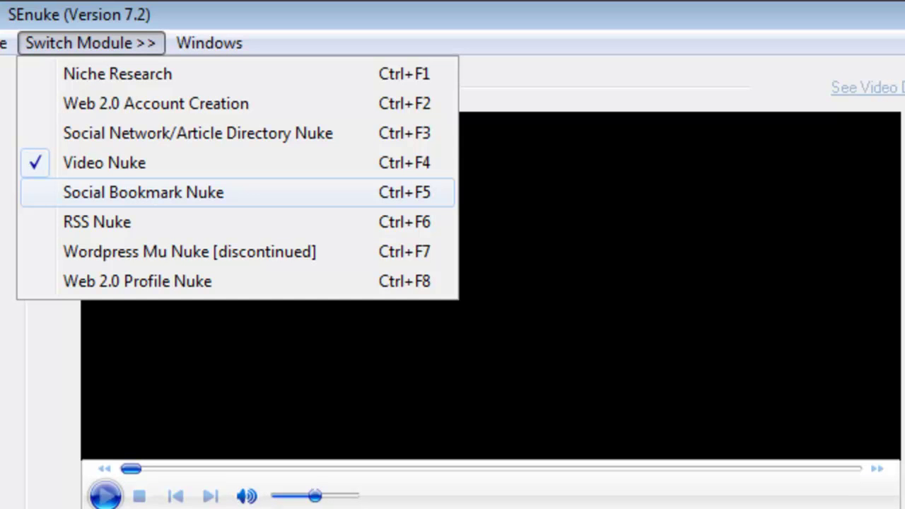
key(Return)
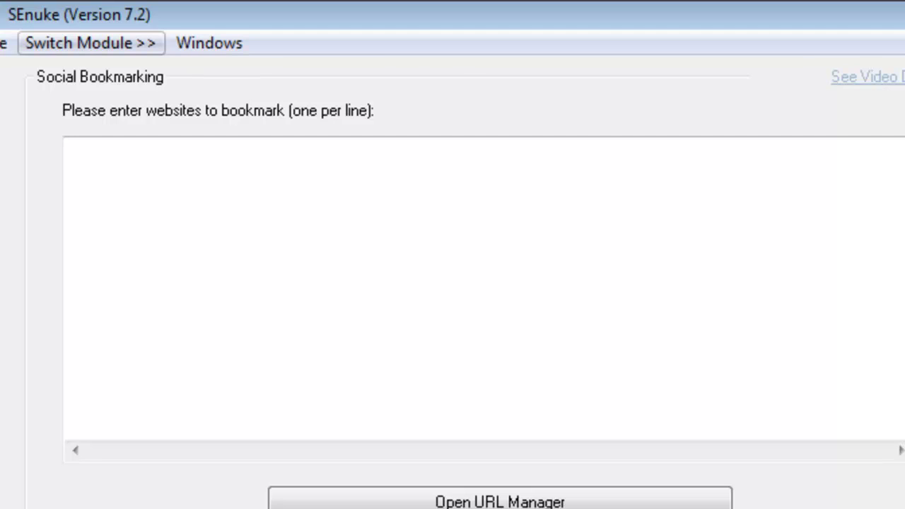
Switch to the RSS Nuke module and from there to the Web 2.0 Profile Nuke module
click(90, 43)
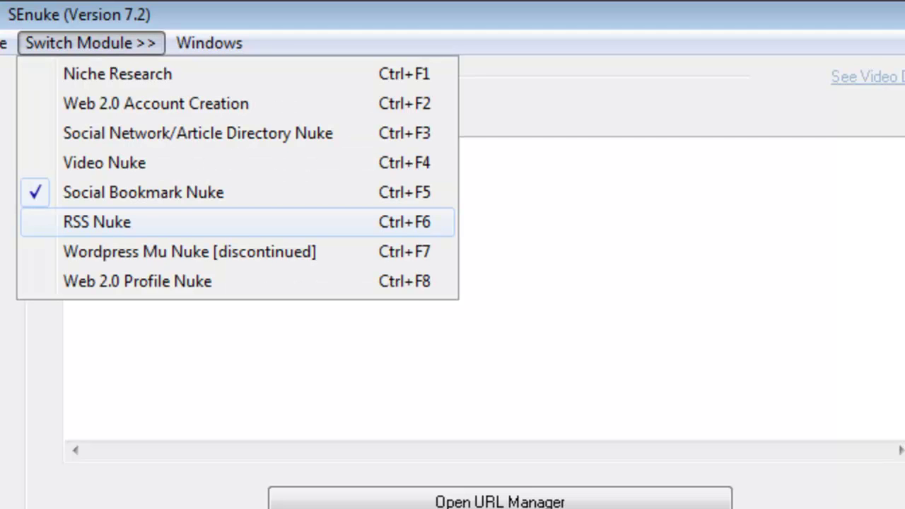
click(96, 222)
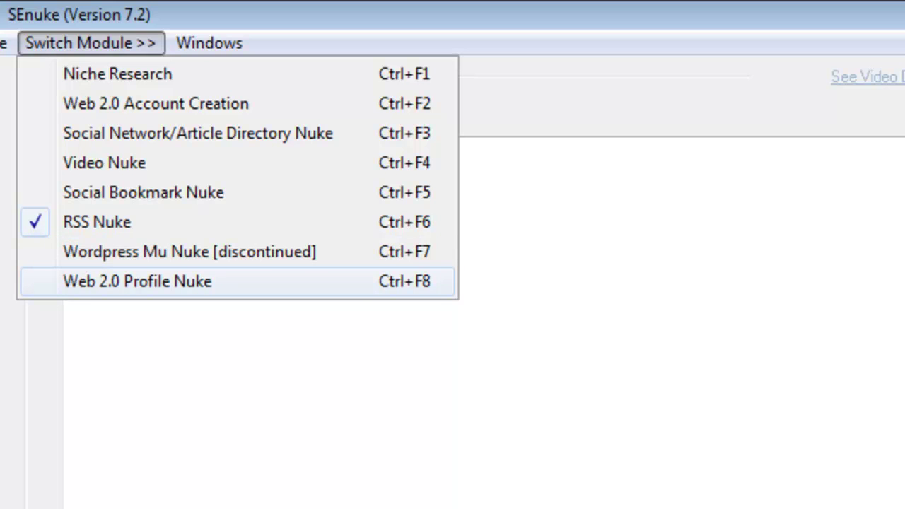
key(Return)
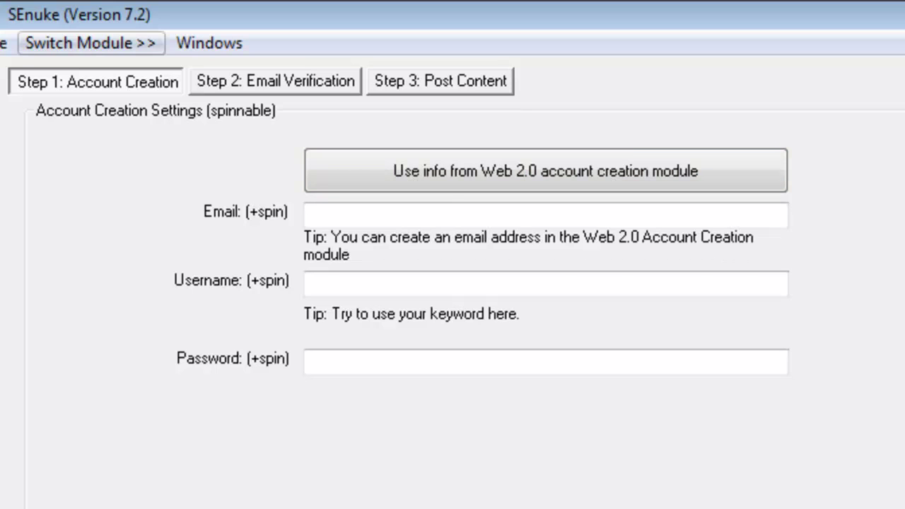
click(90, 42)
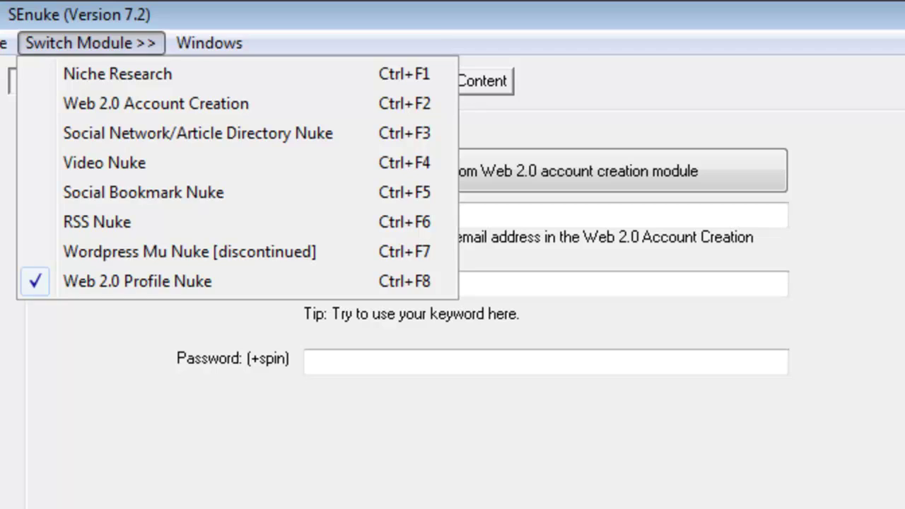
click(210, 43)
click(209, 42)
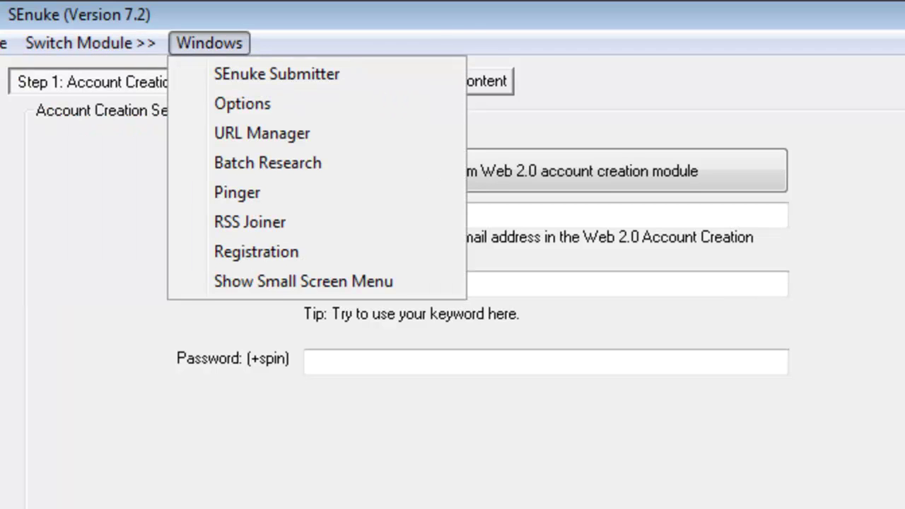
key(Escape)
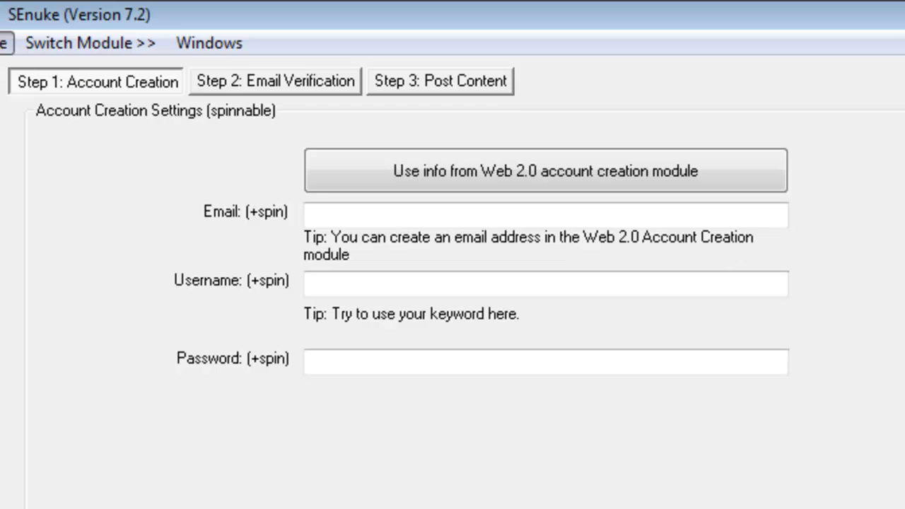
click(91, 42)
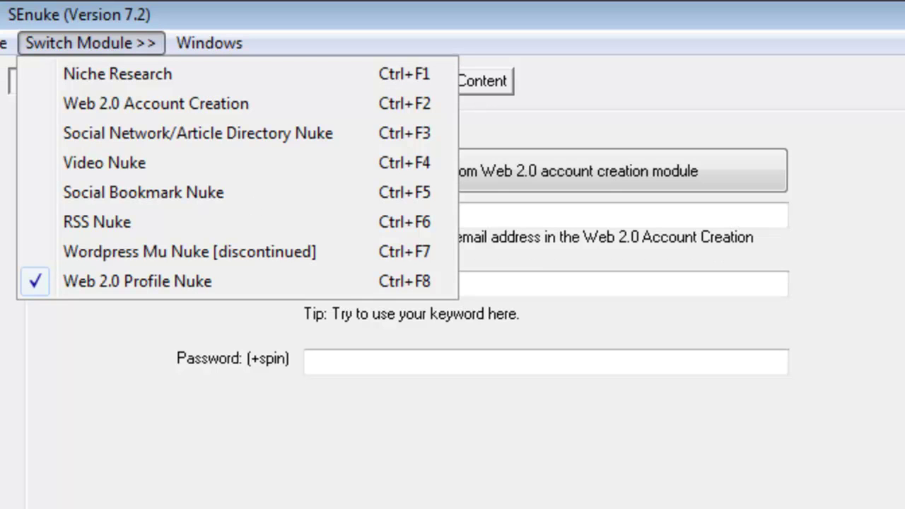
Open the program's Options window and view the Social Network login info and the SENuke options
click(91, 42)
click(90, 42)
mouse_move(209, 42)
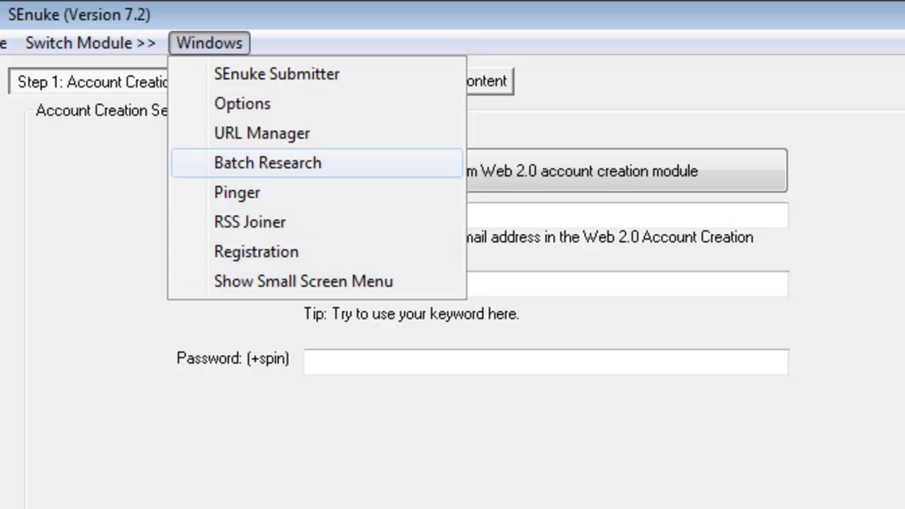
click(243, 104)
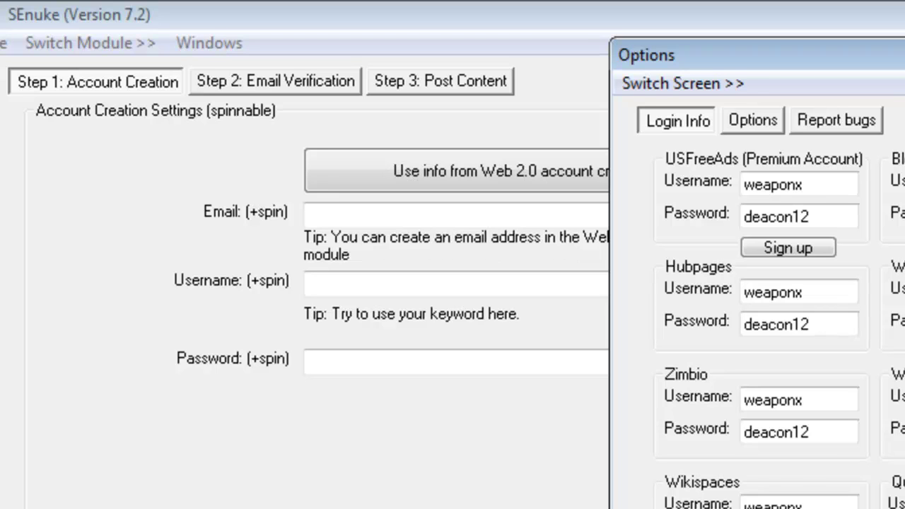
click(753, 120)
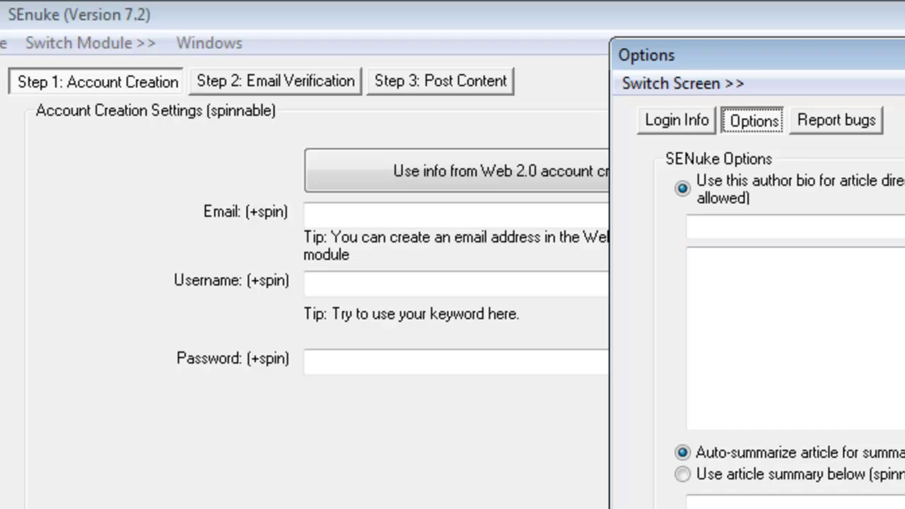
View the video site login settings in the Options window, and close the window
click(683, 83)
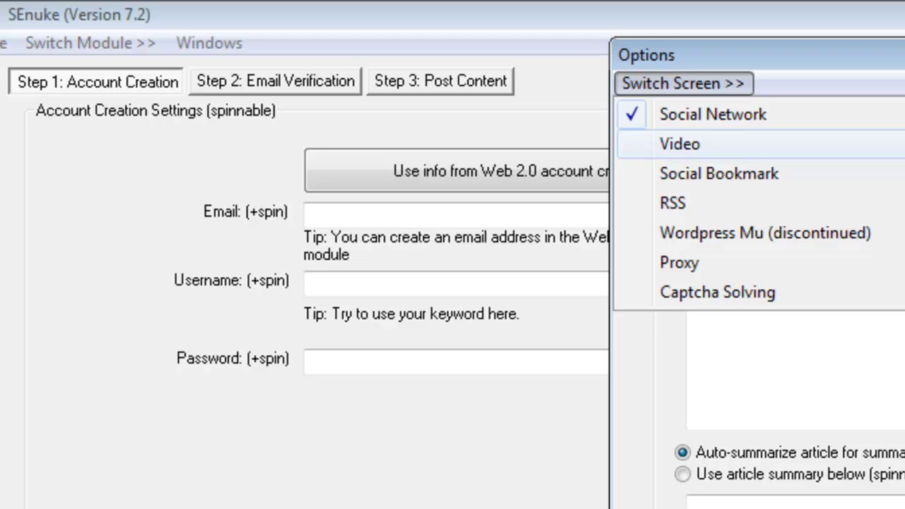
click(679, 144)
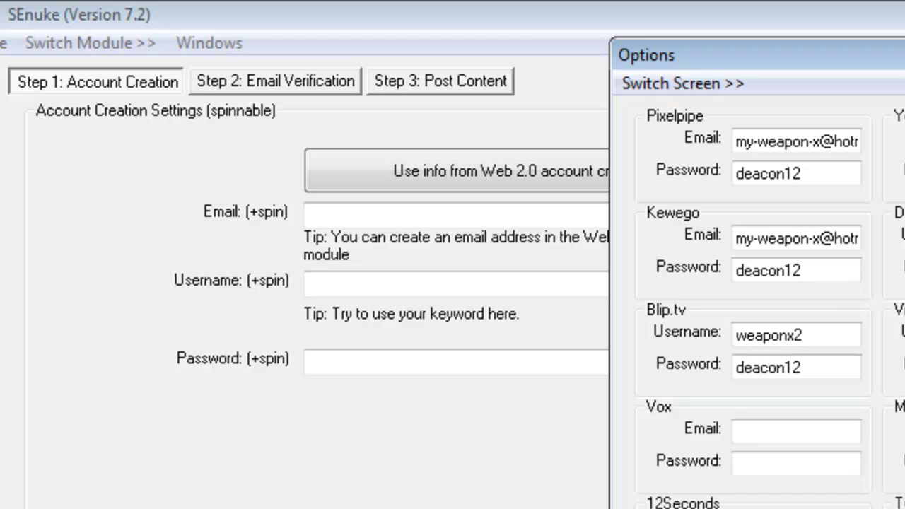
click(683, 84)
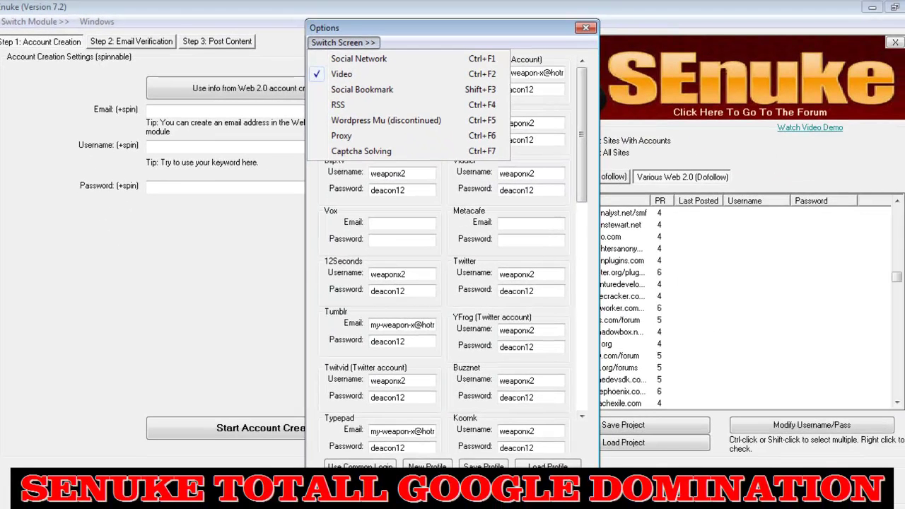
key(Escape)
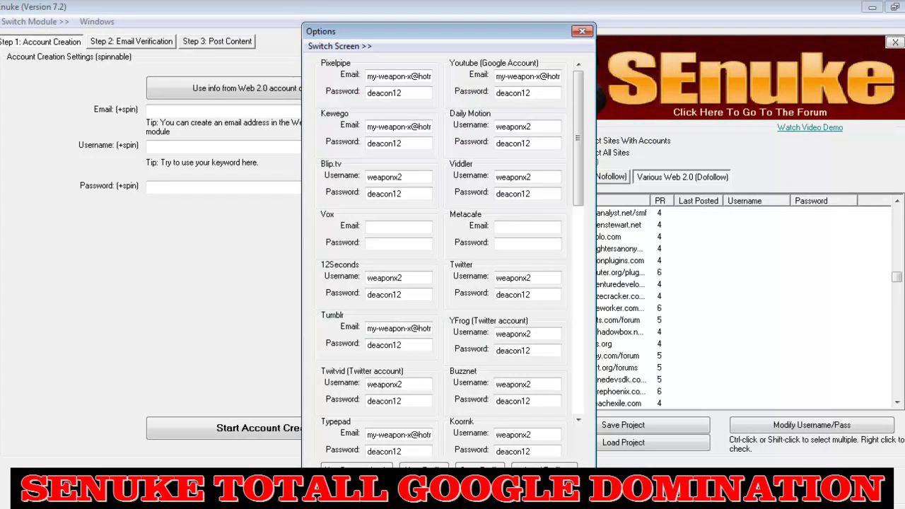
key(Escape)
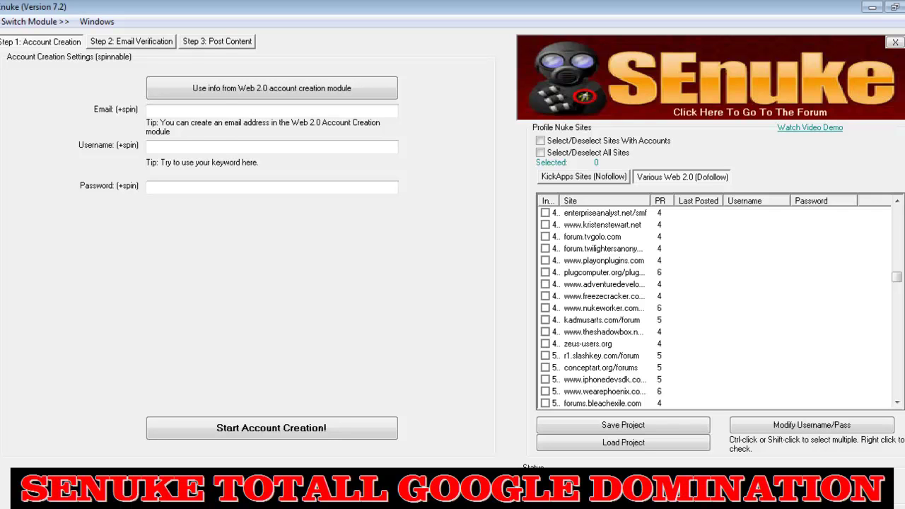
Switch from the Web 2.0 Profile Nuke to the Web 2.0 Account Creation module
key(alt)
key(Down)
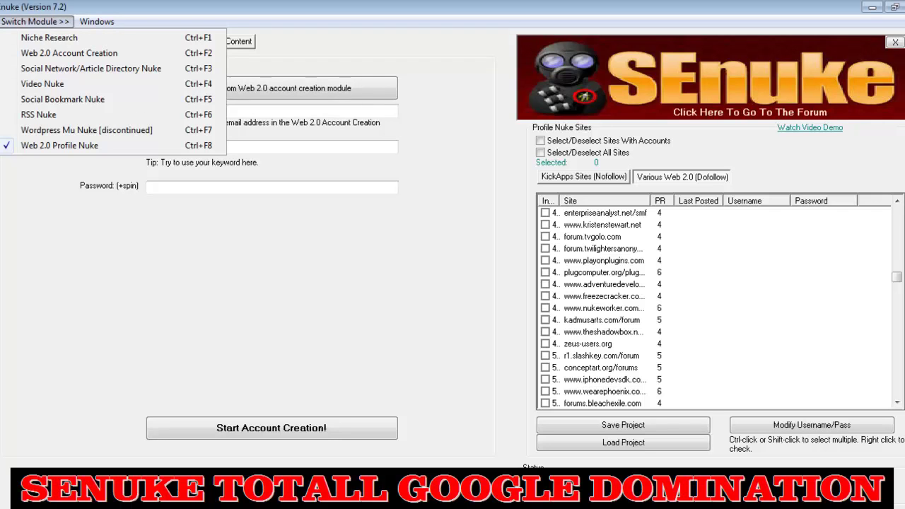
key(Down)
key(Down)
key(Return)
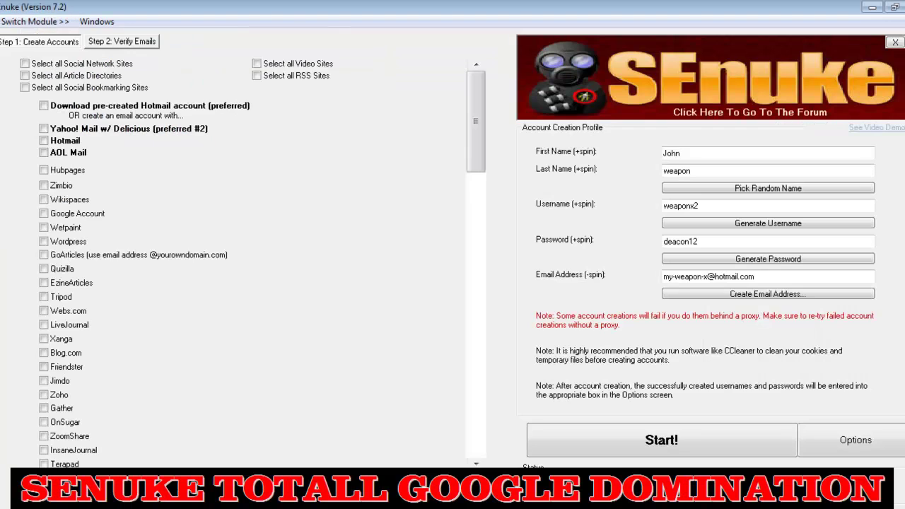